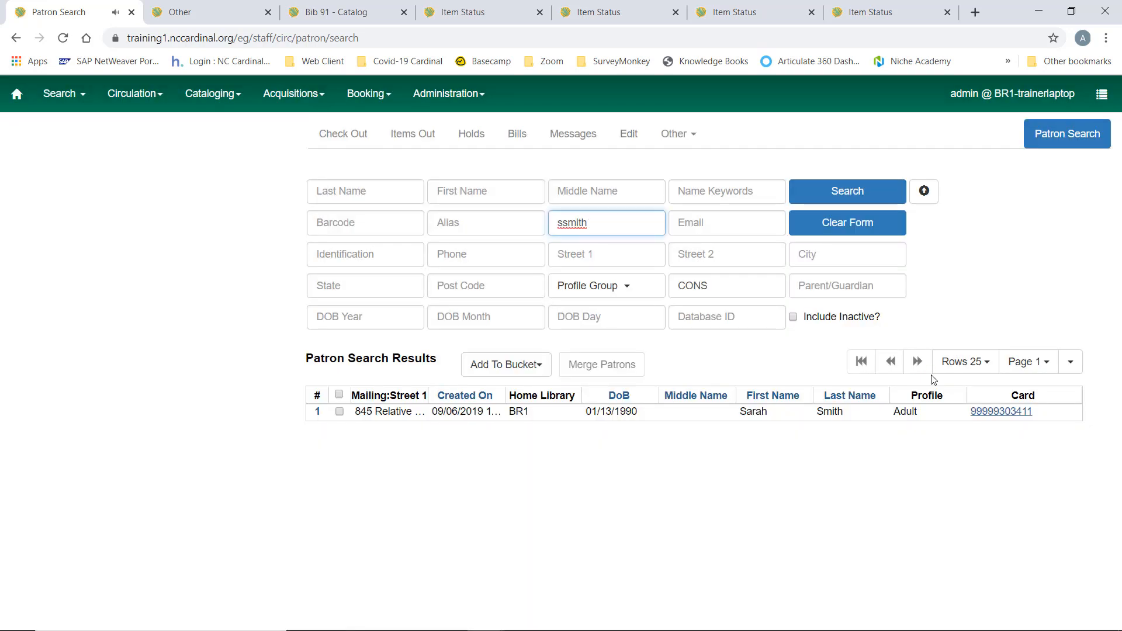
Open the patron's account from the search results and bring up its edit form
{"action": "left_click", "coordinate": [1002, 412]}
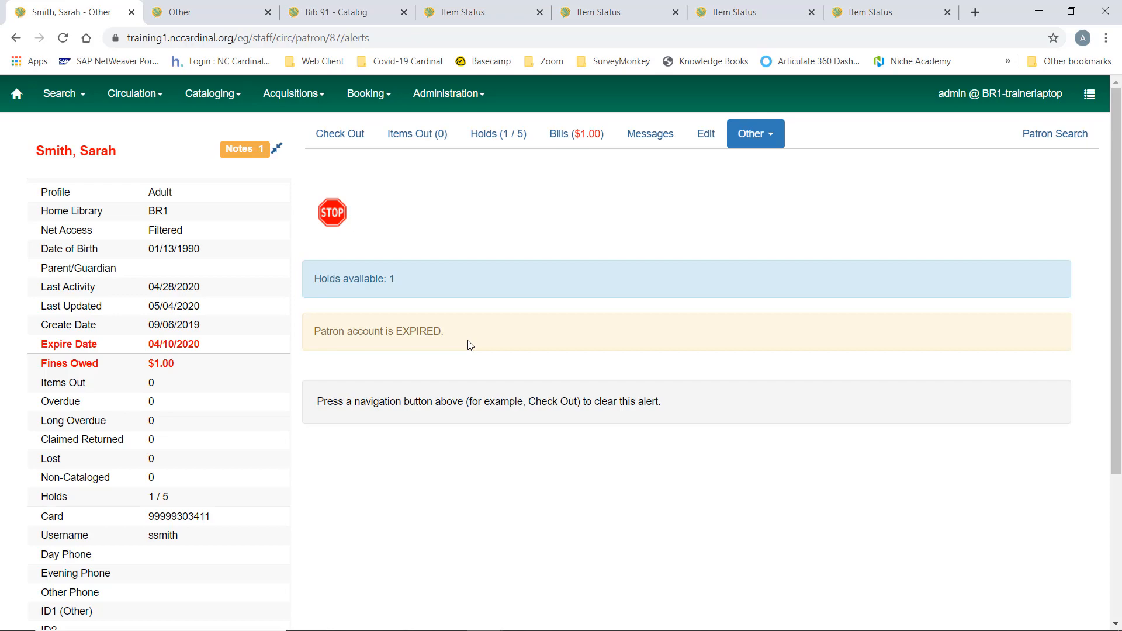
{"action": "left_click", "coordinate": [707, 140]}
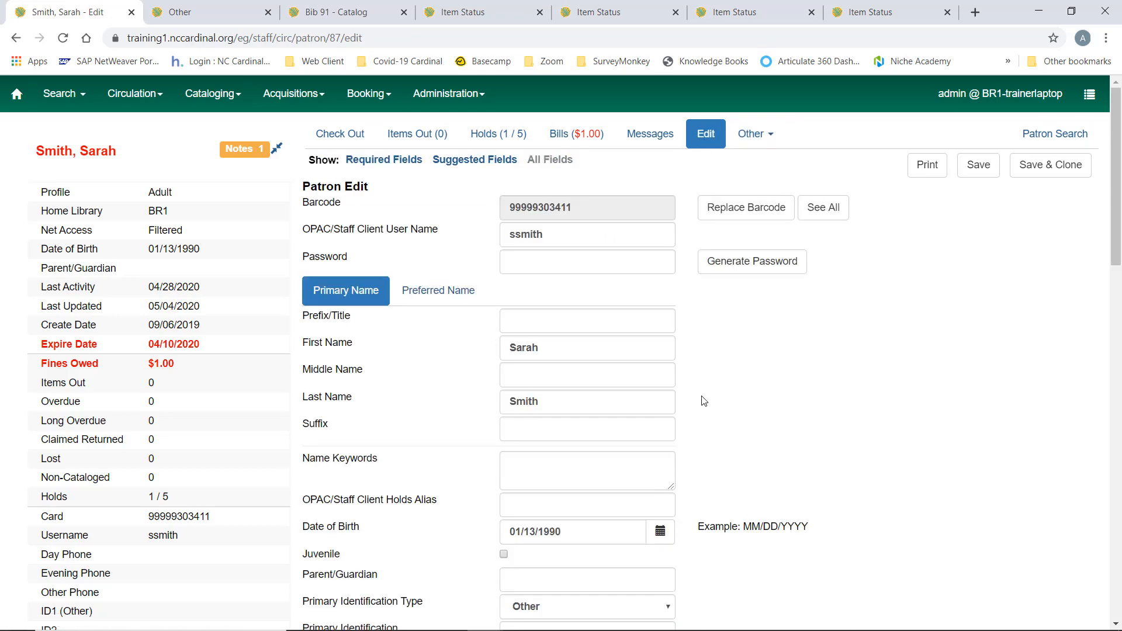
{"action": "scroll", "coordinate": [705, 401], "scroll_direction": "down", "scroll_amount": 4}
{"action": "scroll", "coordinate": [704, 401], "scroll_direction": "down", "scroll_amount": 4}
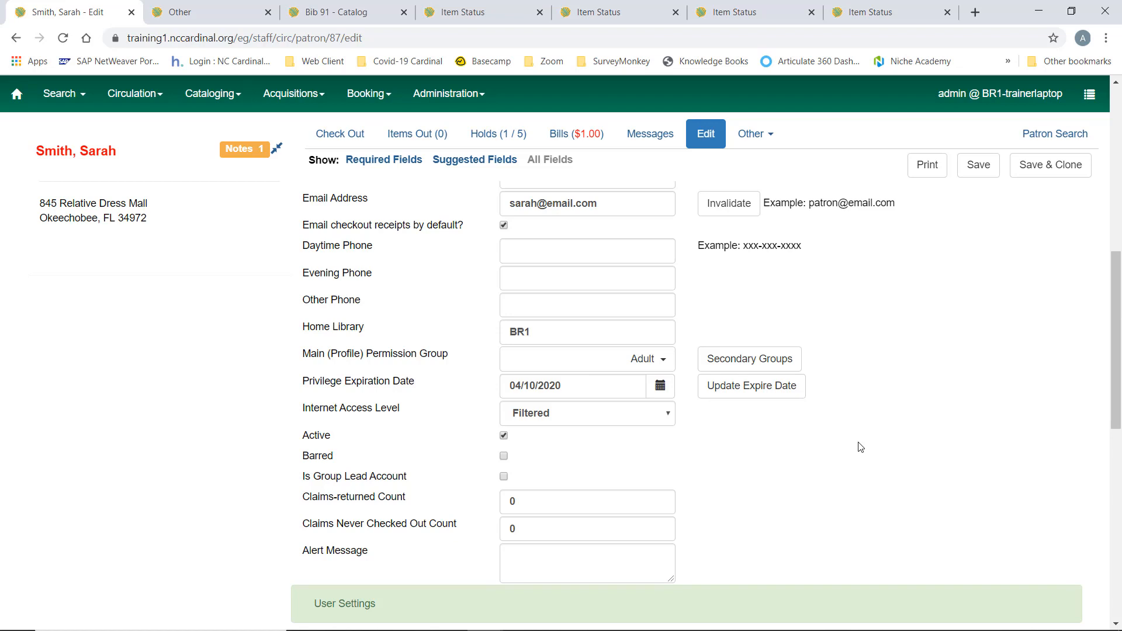
Enter the patron's phone number as the daytime phone
{"action": "scroll", "coordinate": [860, 447], "scroll_direction": "up", "scroll_amount": 4}
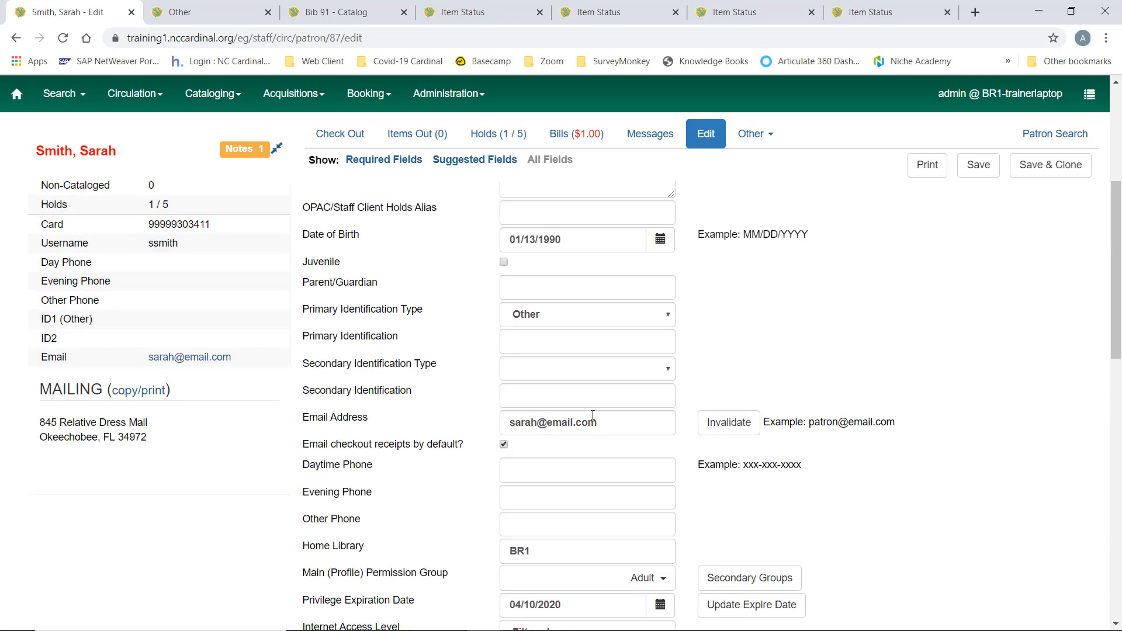
{"action": "left_click", "coordinate": [606, 471]}
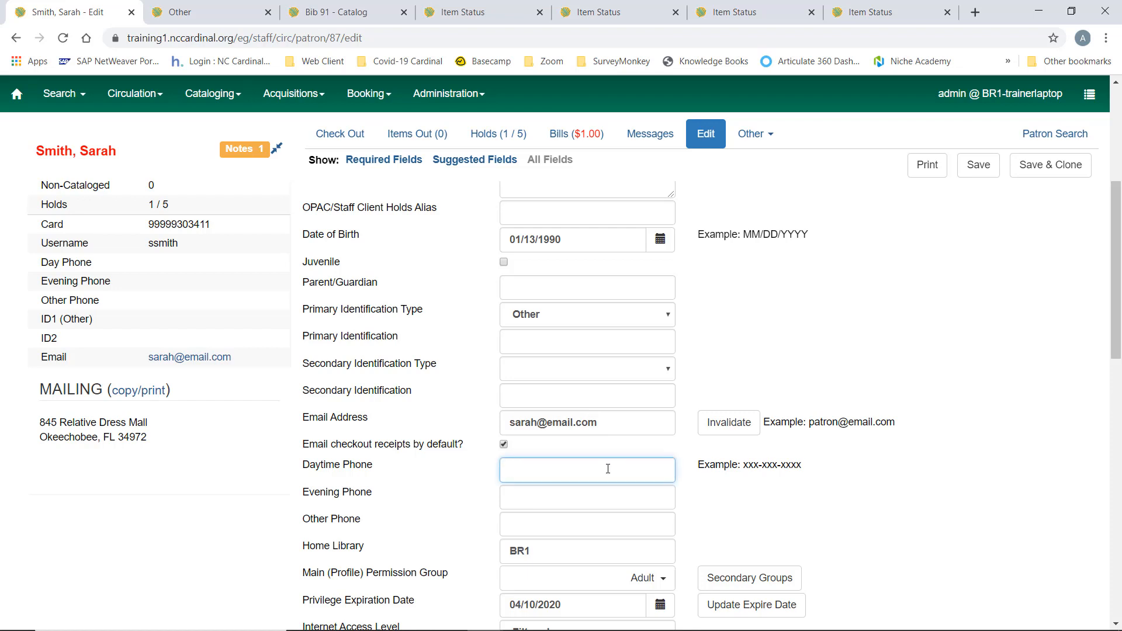
{"action": "type", "text": "555"}
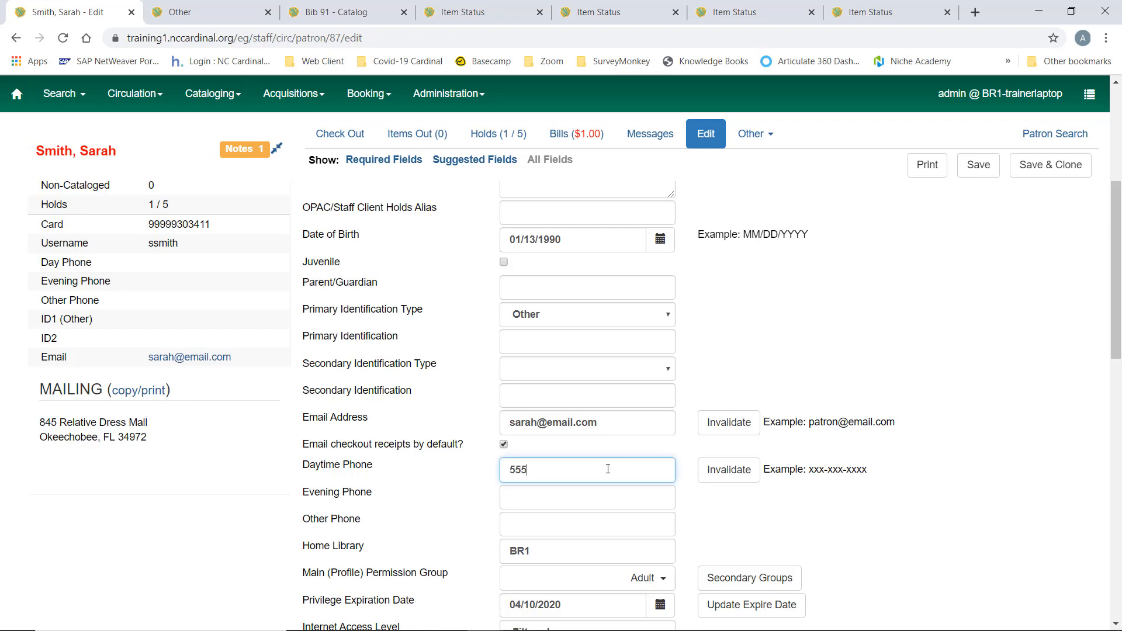
{"action": "type", "text": "-555-1234"}
Review the patron's email address, default notification settings and mailing address in the edit form
{"action": "left_click", "coordinate": [608, 423]}
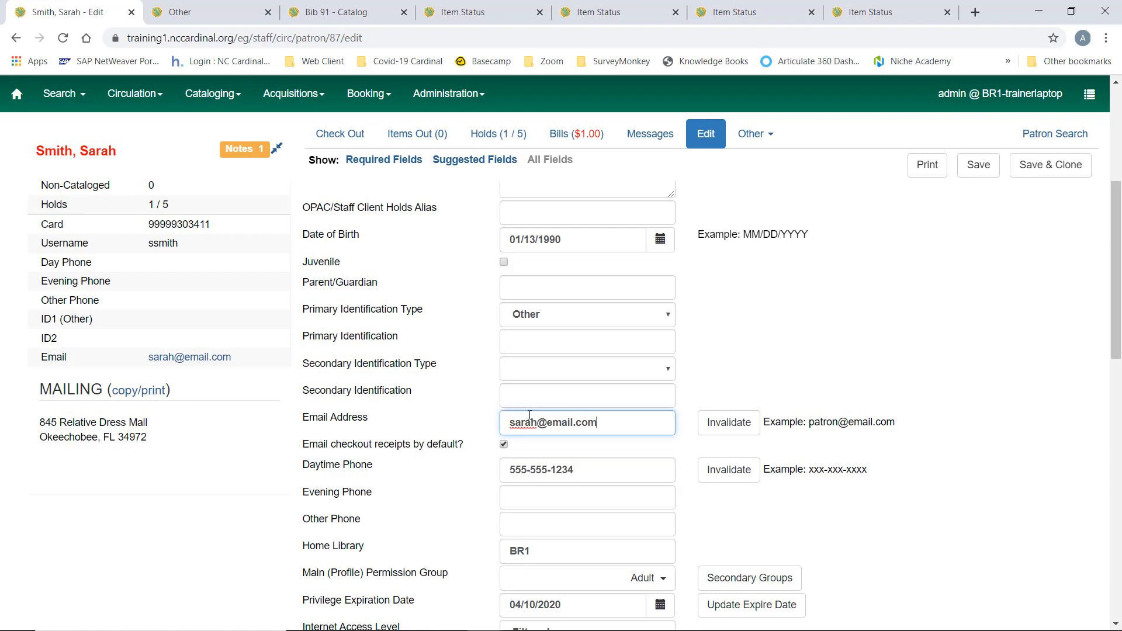
{"action": "left_click_drag", "start_coordinate": [619, 425], "coordinate": [443, 425]}
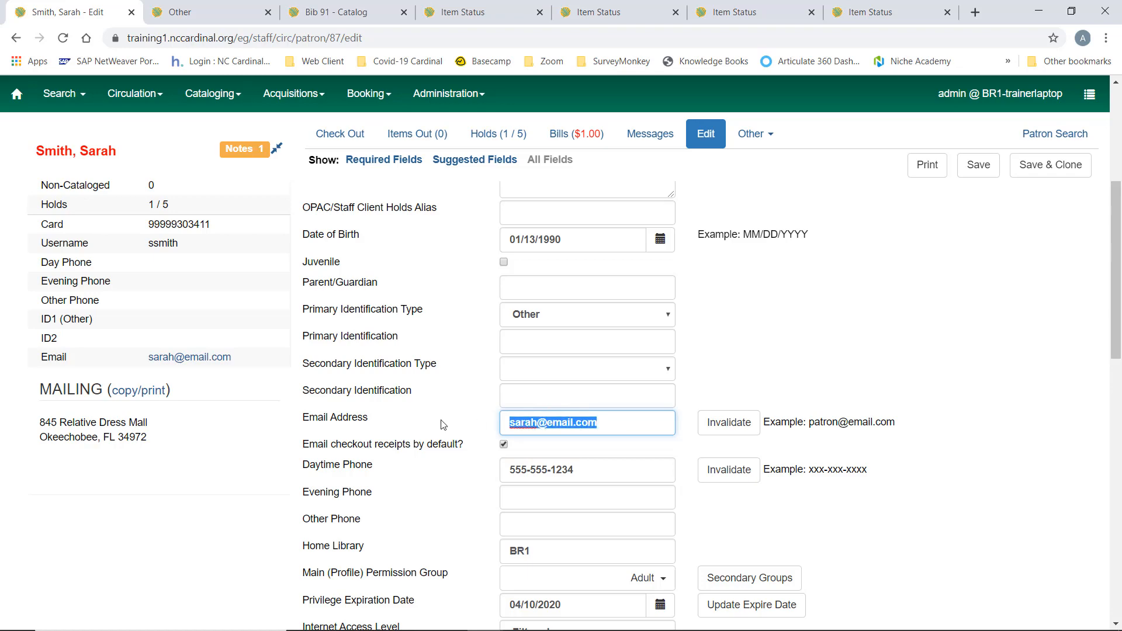
{"action": "left_click", "coordinate": [626, 422]}
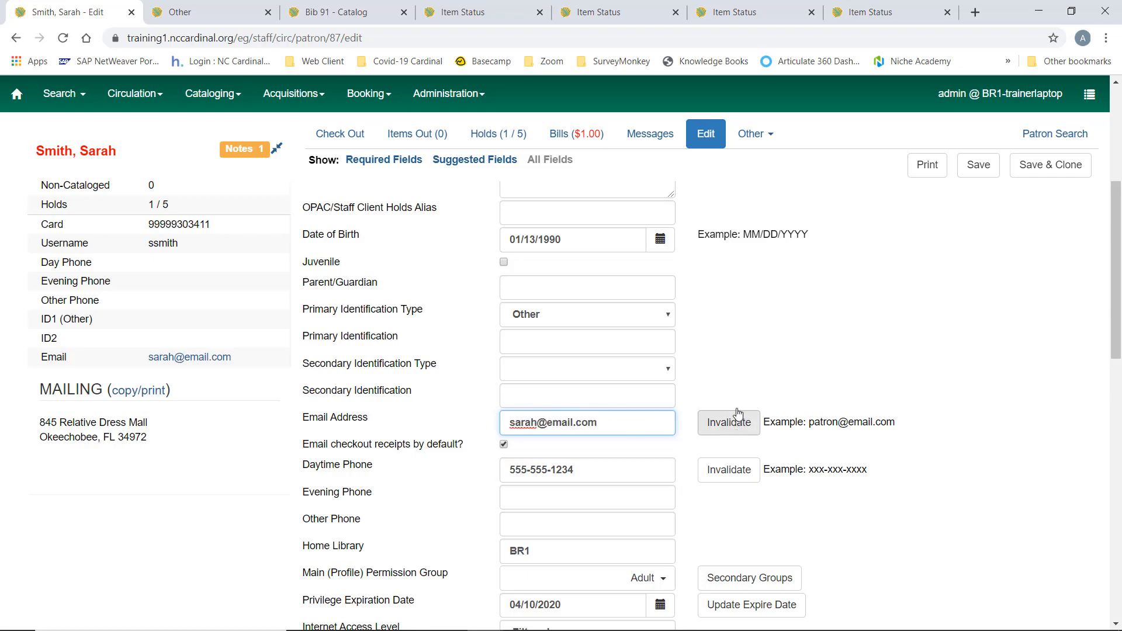
{"action": "scroll", "coordinate": [734, 406], "scroll_direction": "down", "scroll_amount": 12}
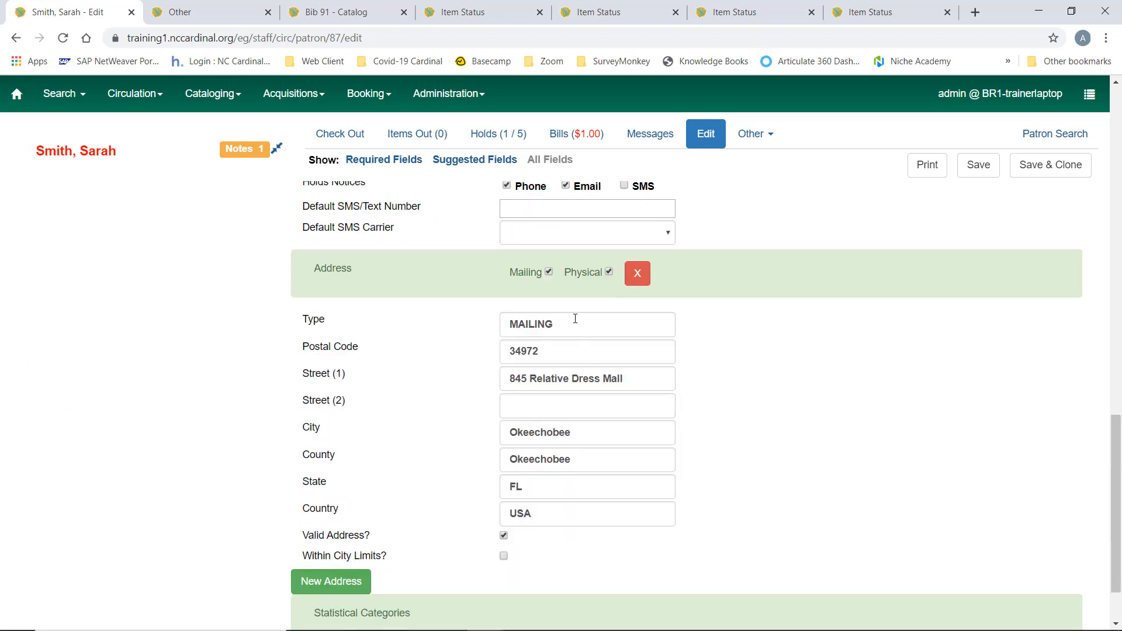
{"action": "scroll", "coordinate": [777, 484], "scroll_direction": "up", "scroll_amount": 1}
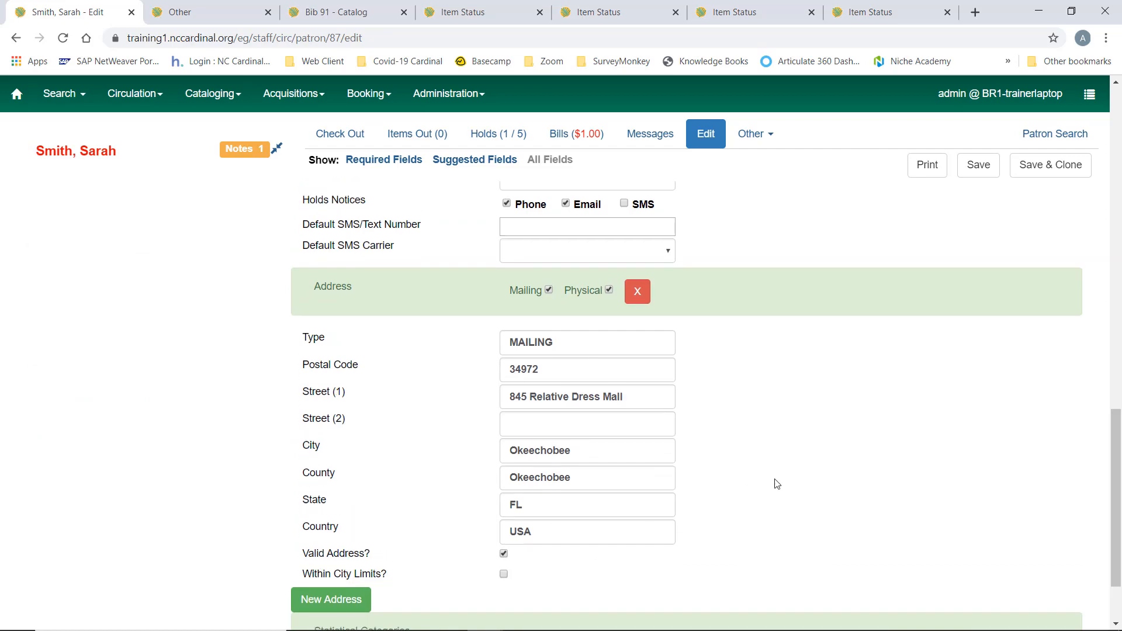
{"action": "scroll", "coordinate": [777, 484], "scroll_direction": "up", "scroll_amount": 2}
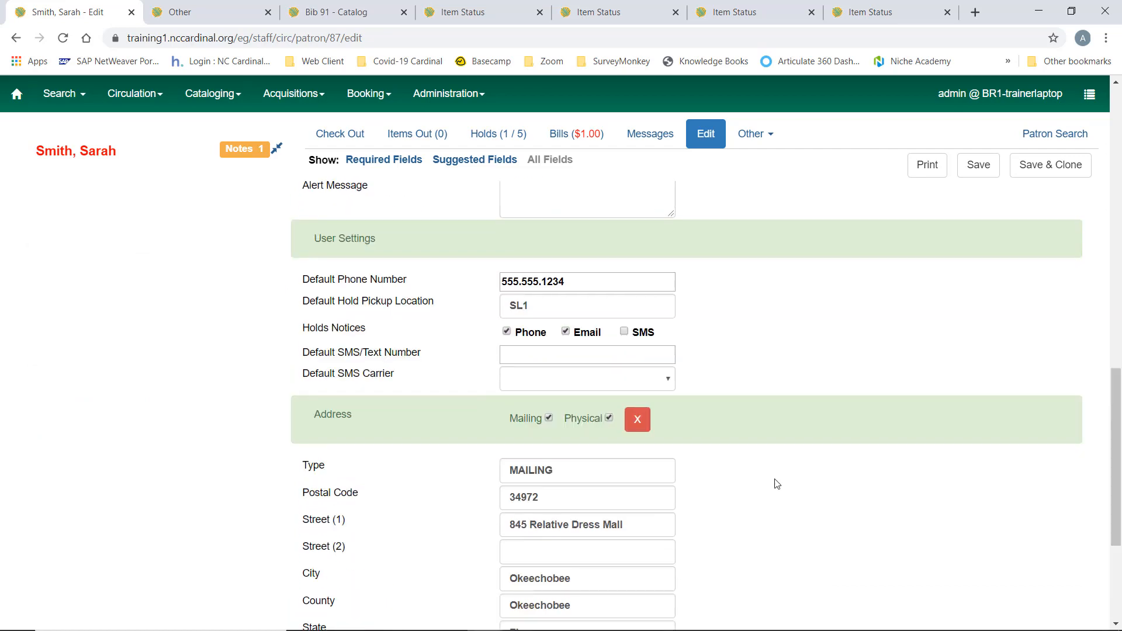
{"action": "scroll", "coordinate": [777, 484], "scroll_direction": "up", "scroll_amount": 12}
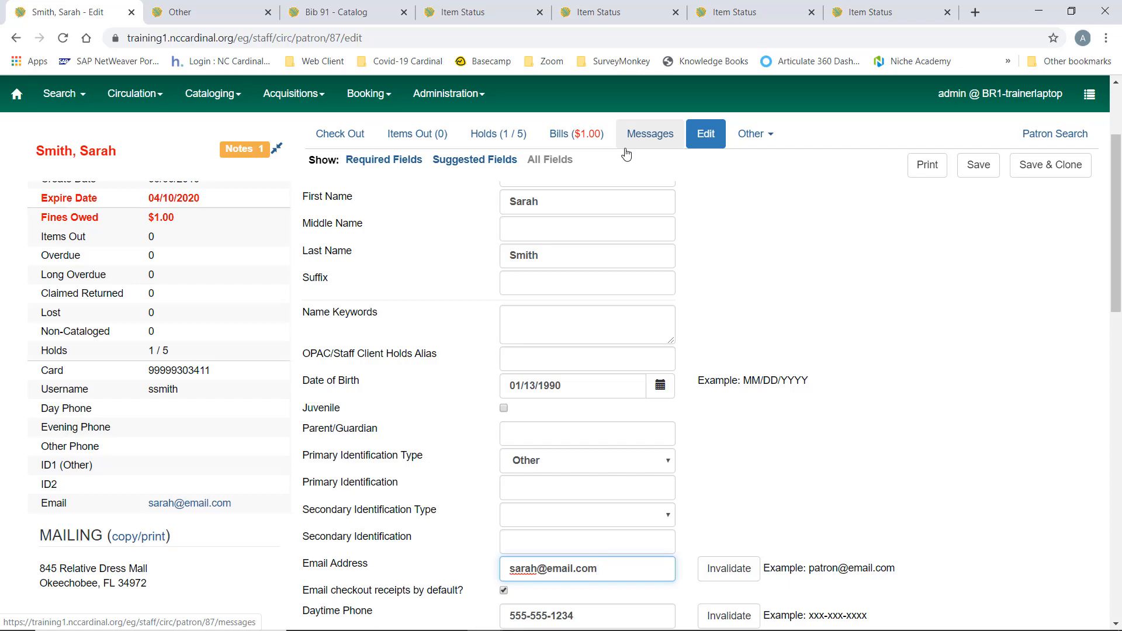
Update the account's privilege expiration date to 05/04/2023 and save the patron record
{"action": "scroll", "coordinate": [750, 467], "scroll_direction": "down", "scroll_amount": 5}
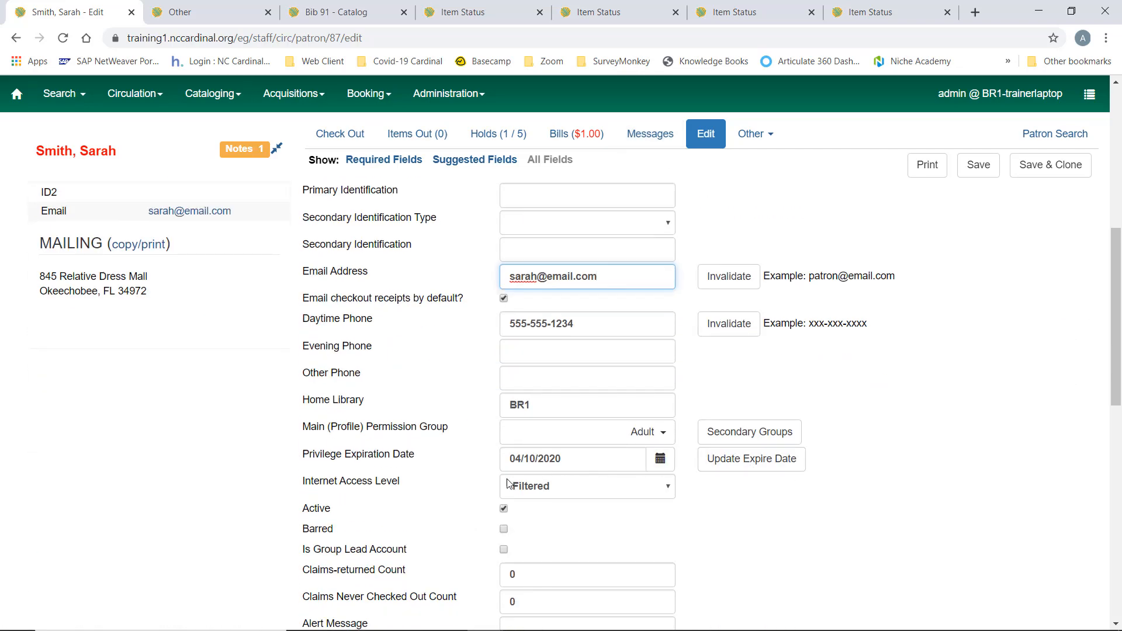
{"action": "left_click", "coordinate": [758, 472]}
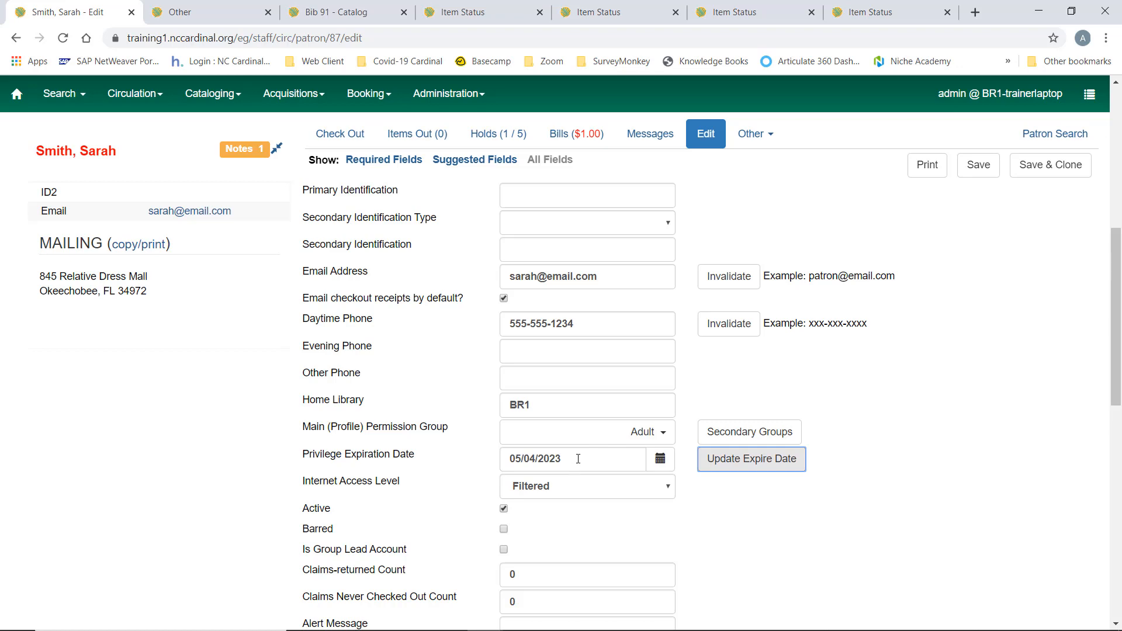
{"action": "scroll", "coordinate": [520, 398], "scroll_direction": "down", "scroll_amount": 1}
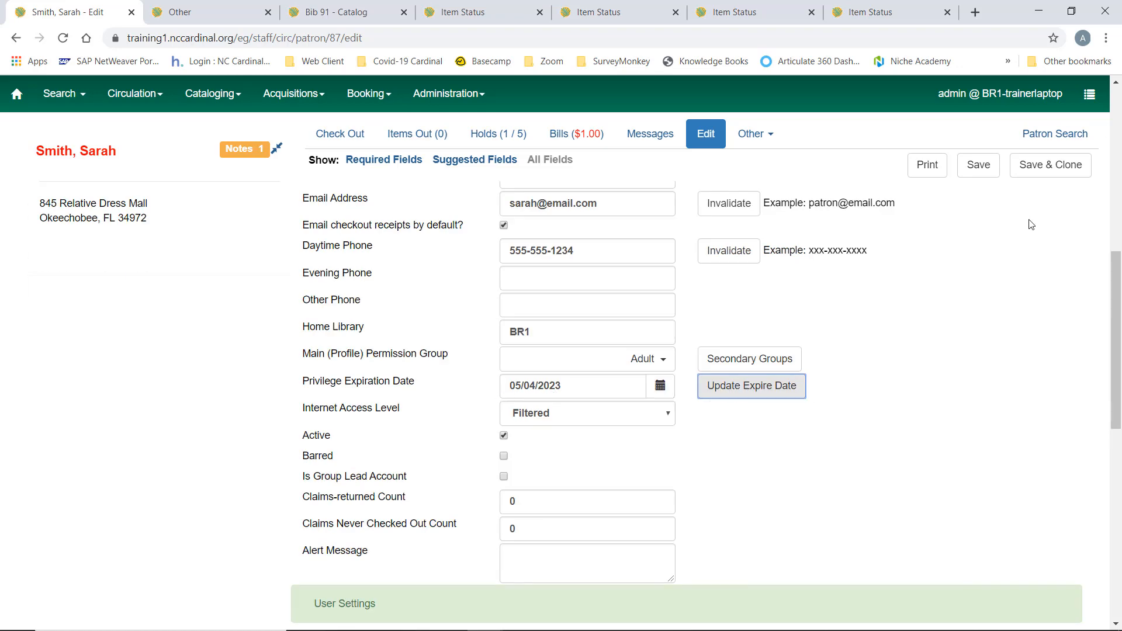
{"action": "left_click", "coordinate": [980, 166]}
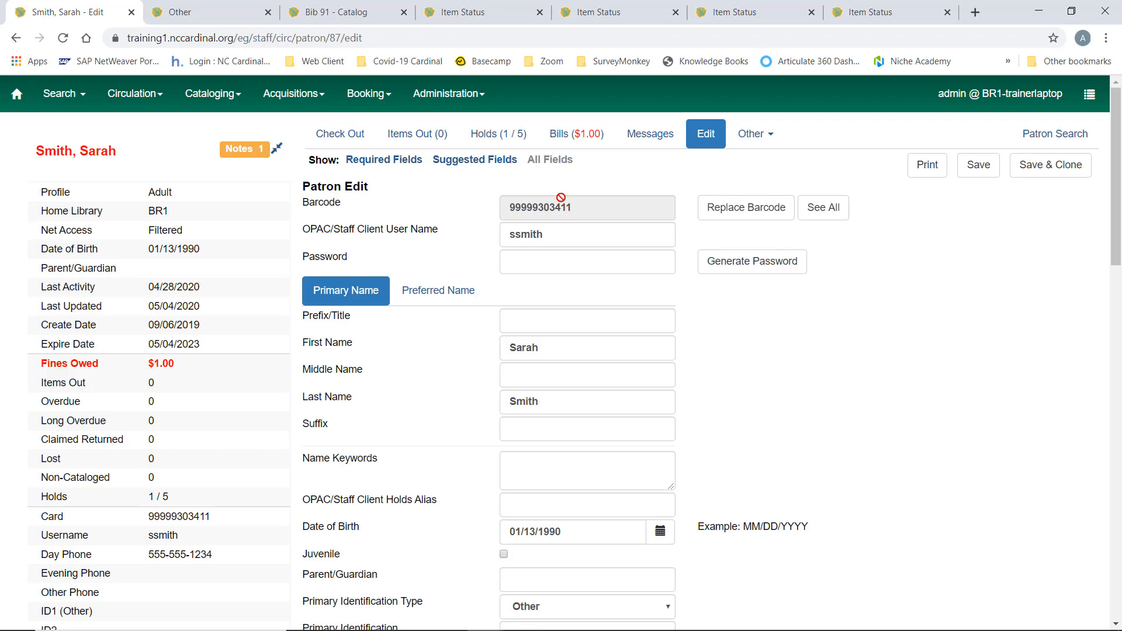
Replace the patron's barcode with the new library card number and save the record
{"action": "left_click", "coordinate": [746, 211]}
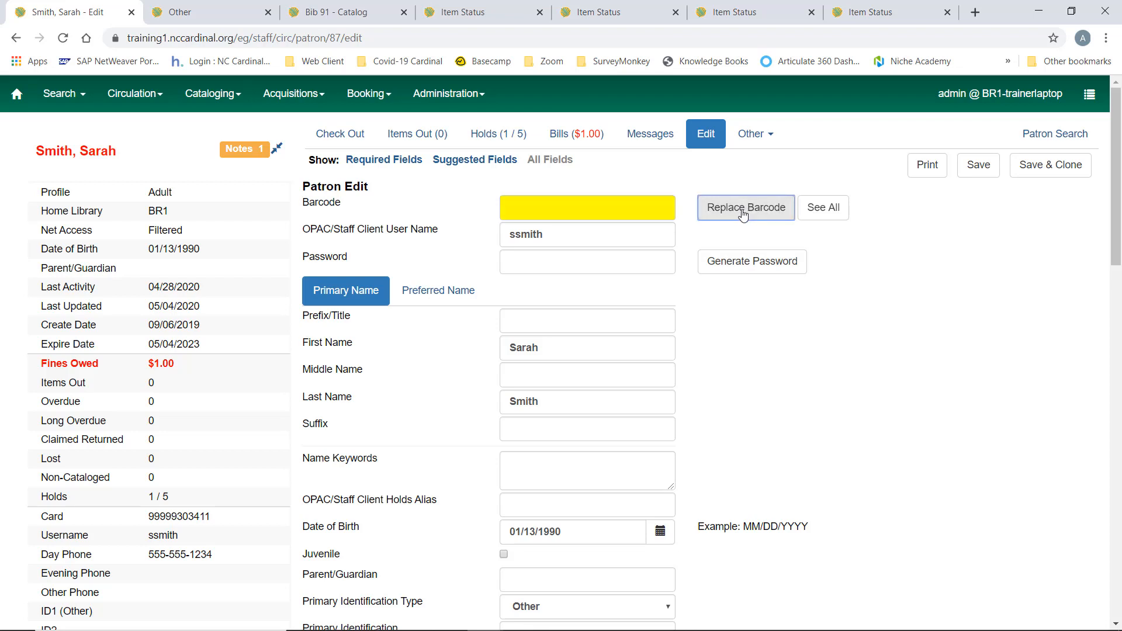
{"action": "left_click", "coordinate": [600, 208]}
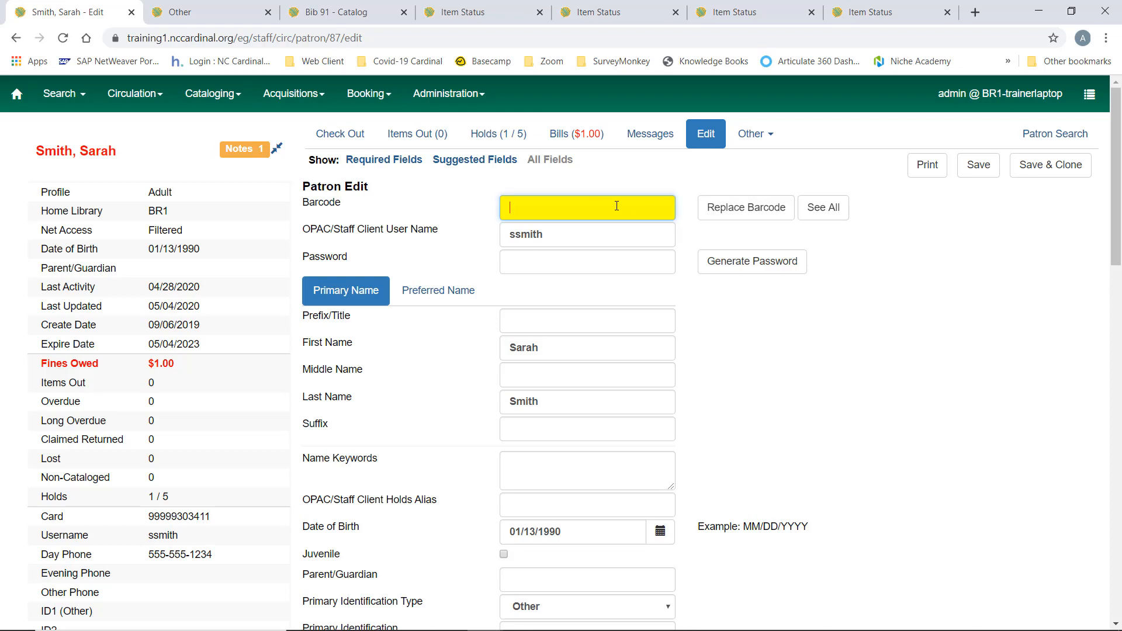
{"action": "type", "text": "9998"}
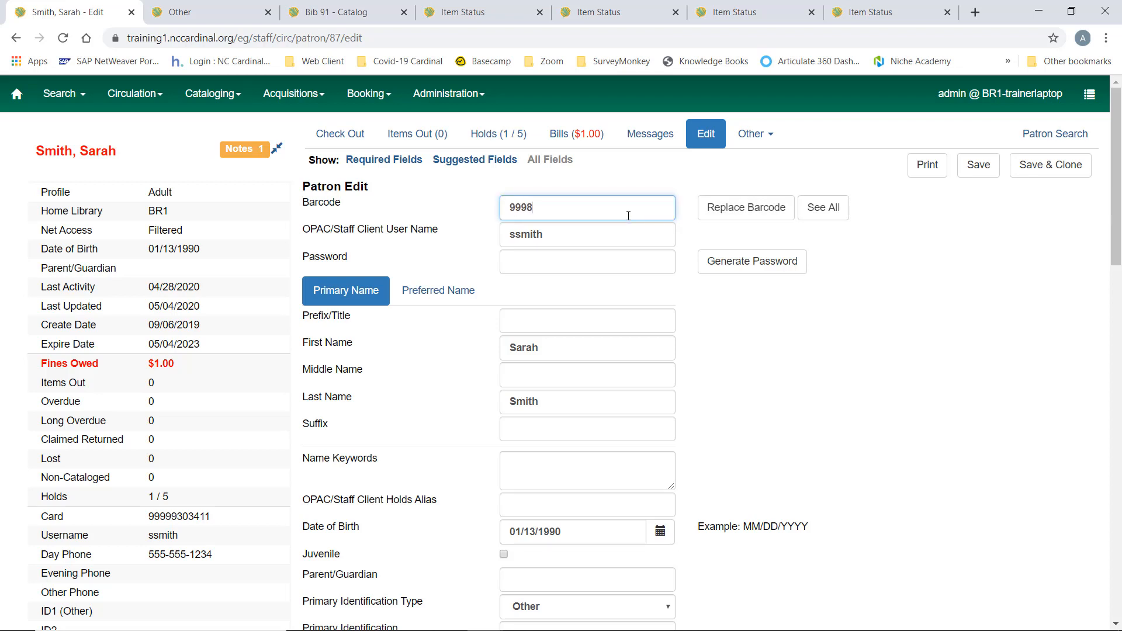
{"action": "type", "text": "887755533"}
{"action": "left_click", "coordinate": [571, 239]}
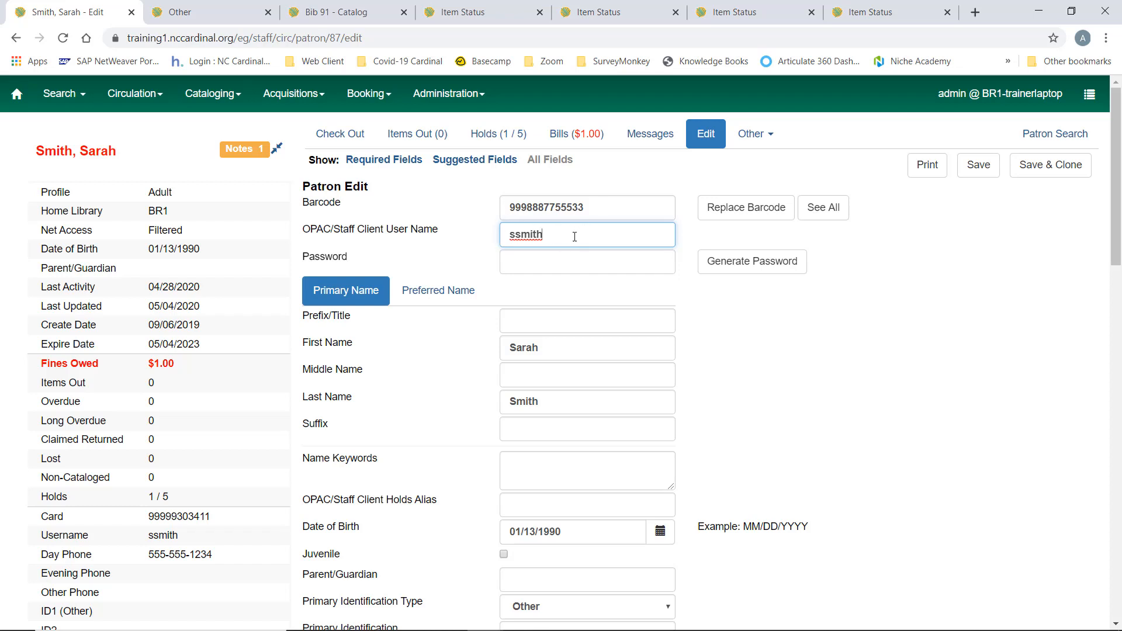
{"action": "left_click", "coordinate": [977, 176]}
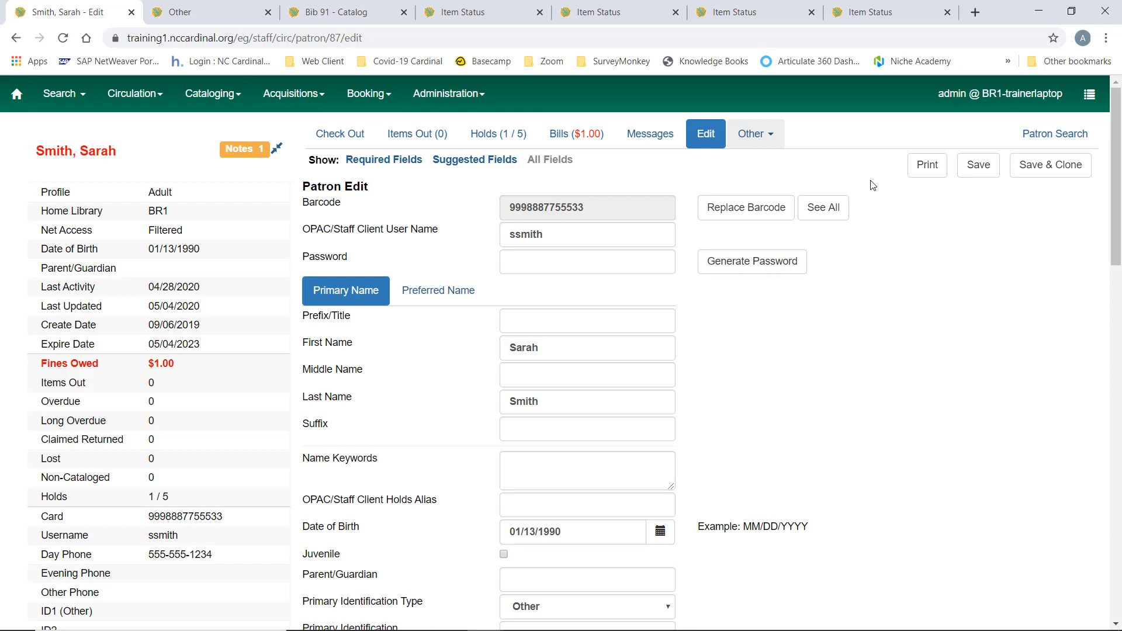
Test the patron's password from within the account by entering the account password and verifying it
{"action": "left_click", "coordinate": [762, 143]}
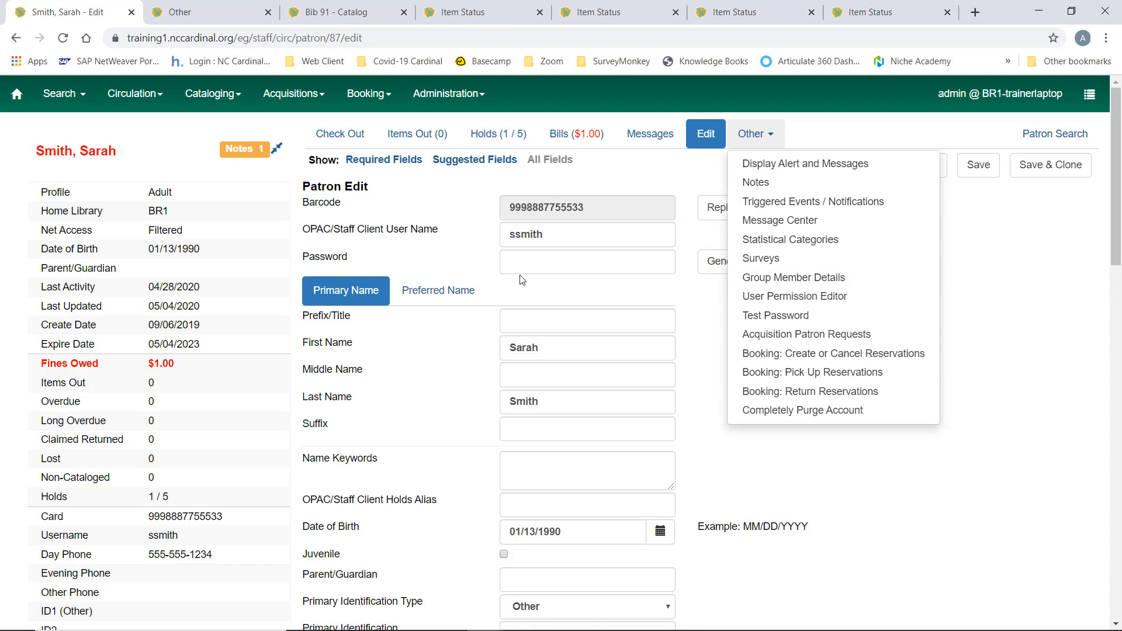
{"action": "left_click", "coordinate": [812, 319]}
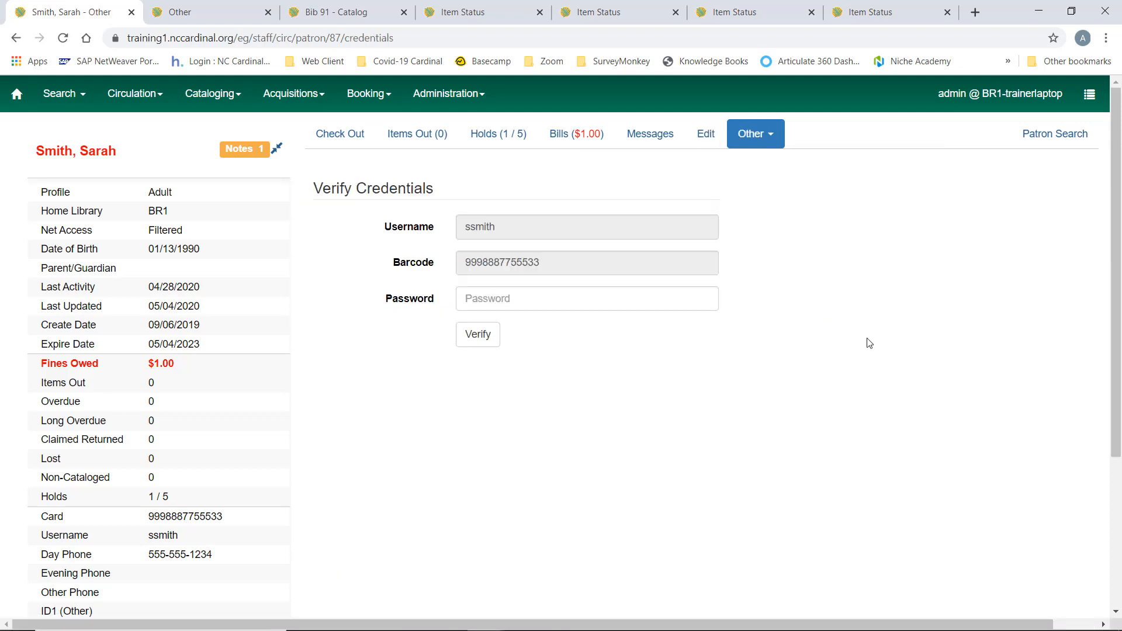
{"action": "left_click", "coordinate": [771, 134]}
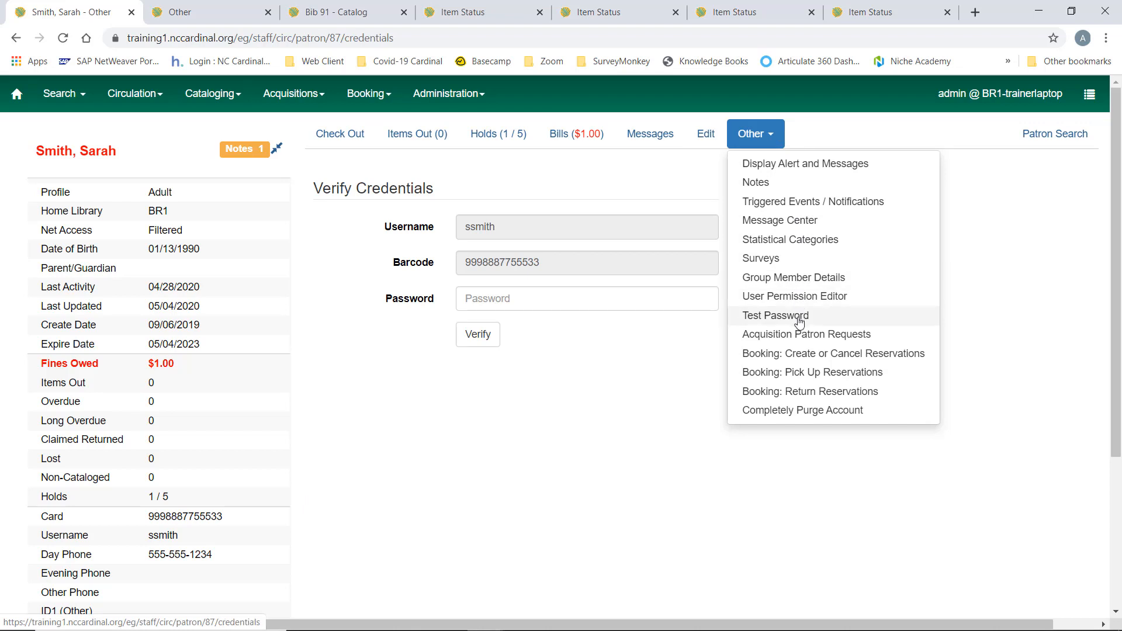
{"action": "left_click", "coordinate": [354, 180]}
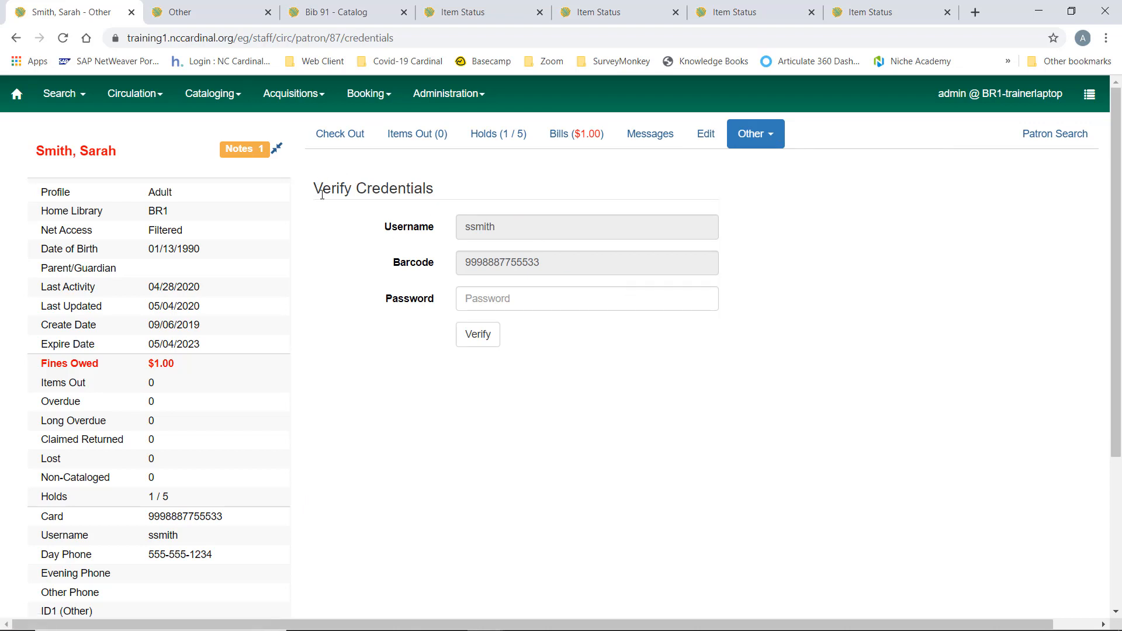
{"action": "left_click", "coordinate": [547, 298]}
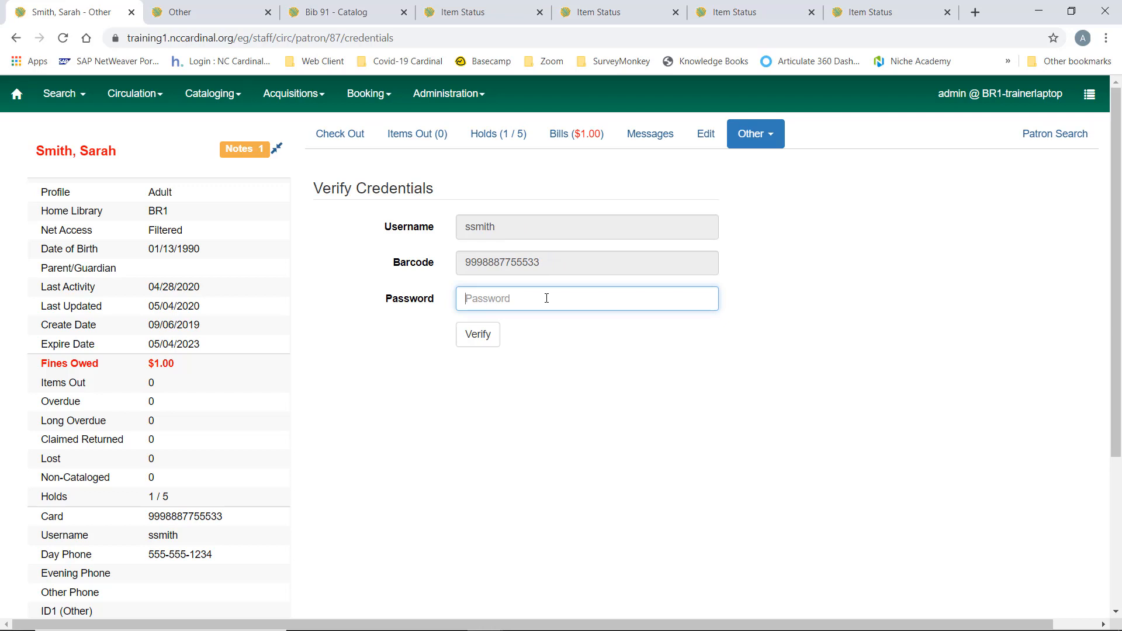
{"action": "type", "text": "demo"}
{"action": "left_click", "coordinate": [481, 334]}
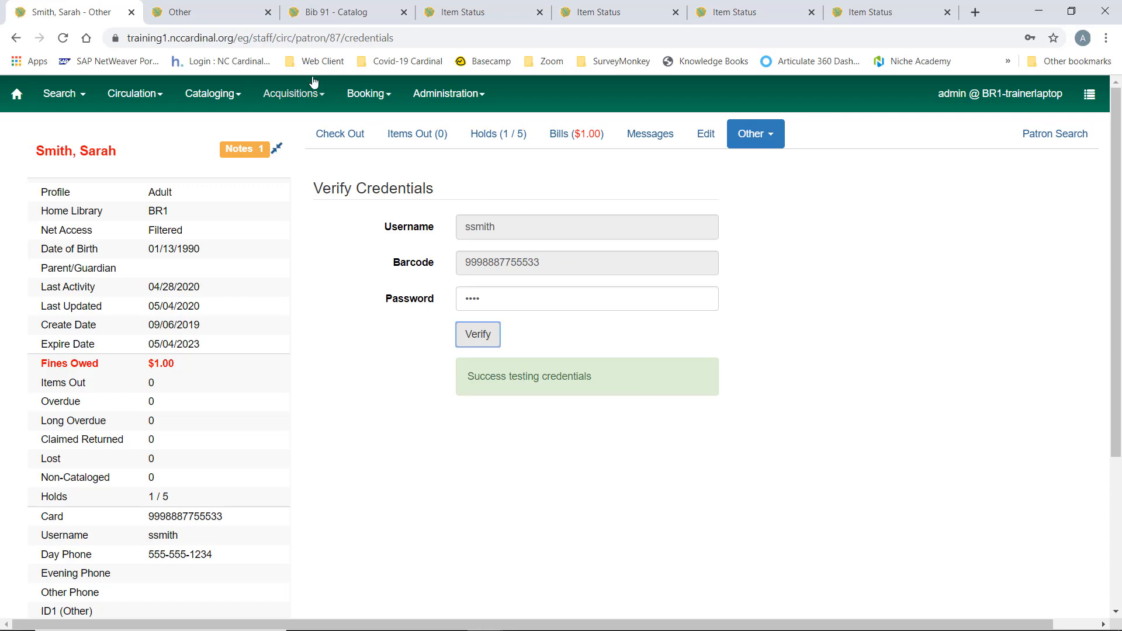
Open the standalone Verify Credentials page in a new browser tab and switch to it
{"action": "left_click", "coordinate": [131, 95]}
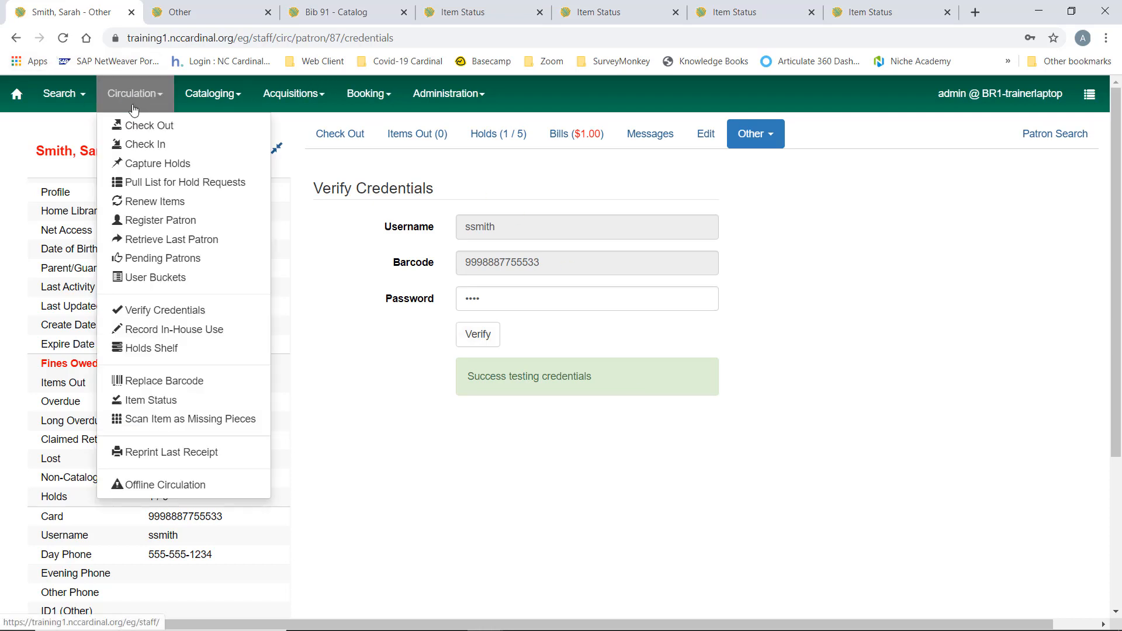
{"action": "right_click", "coordinate": [163, 317]}
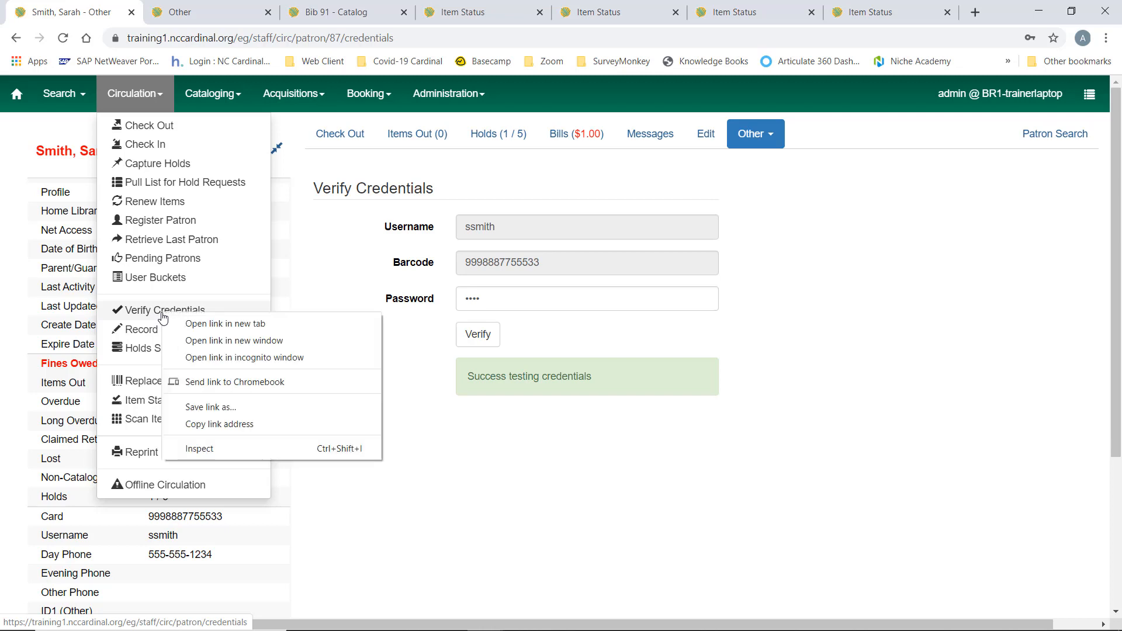
{"action": "left_click", "coordinate": [264, 324]}
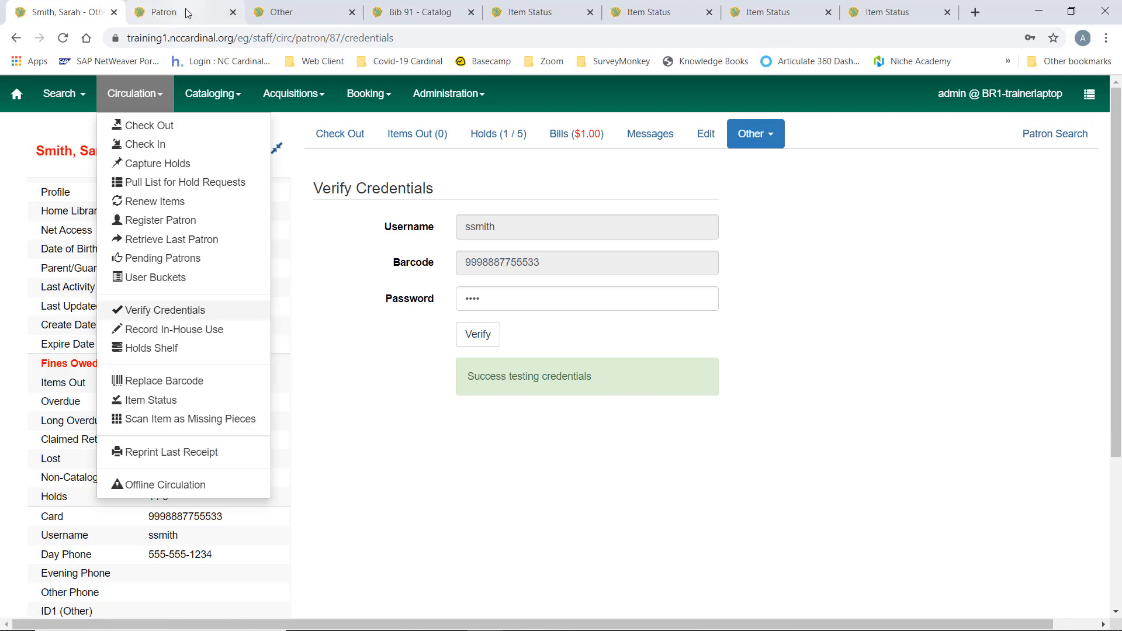
{"action": "key", "text": "ctrl+Tab"}
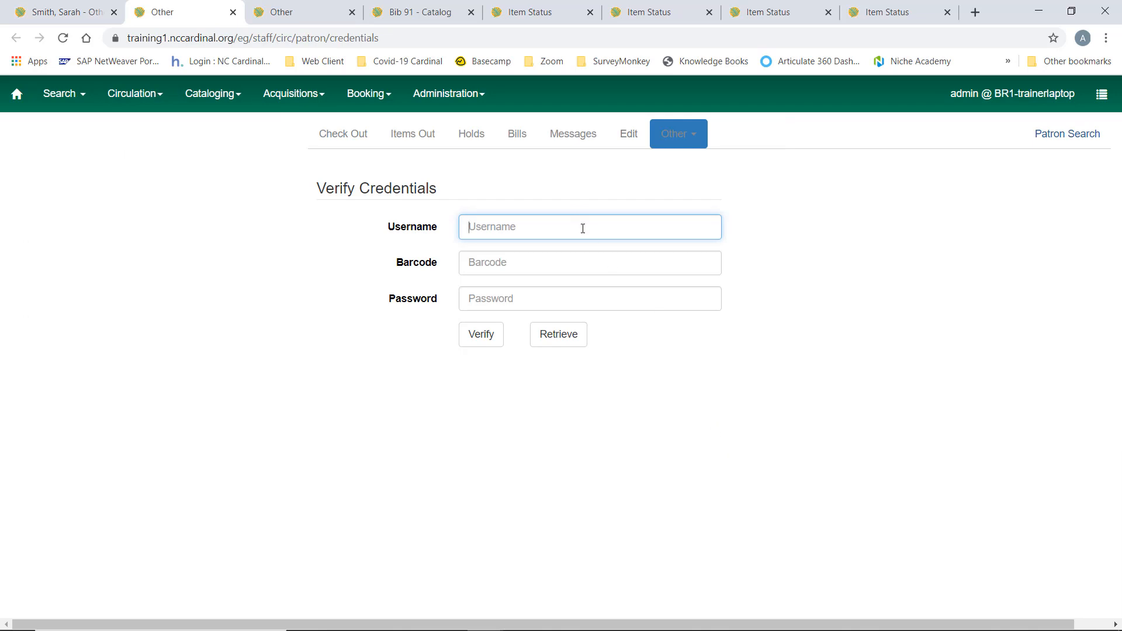
Try to verify credentials with the patron's card number as both username and barcode, plus the account password
{"action": "type", "text": "9998887755533"}
{"action": "left_click", "coordinate": [582, 263]}
{"action": "type", "text": "9998887755533"}
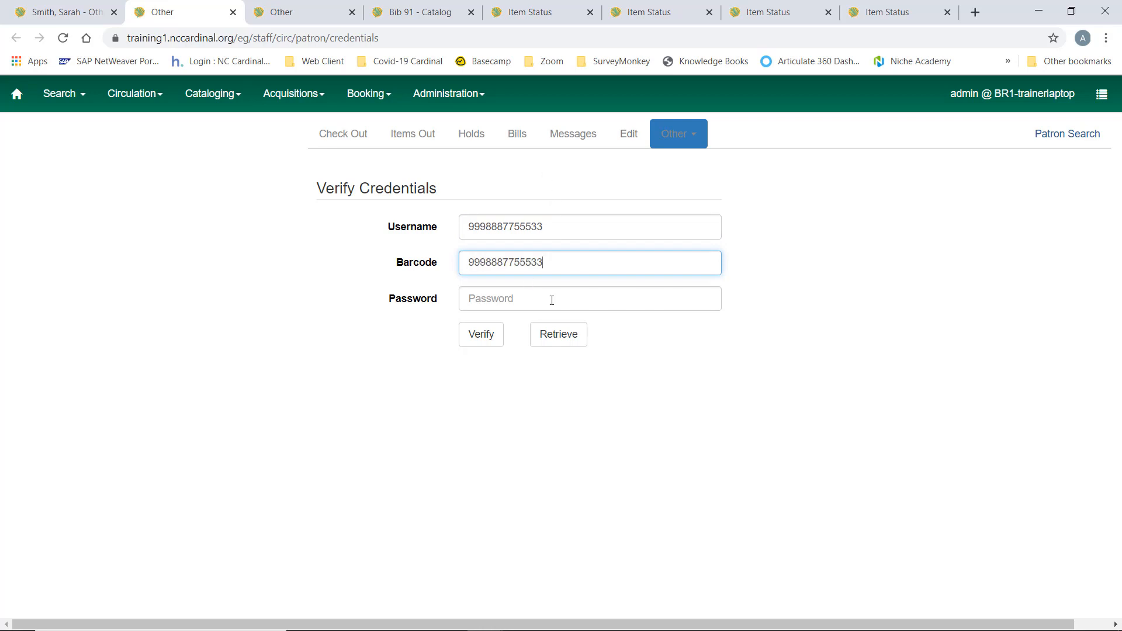
{"action": "left_click", "coordinate": [499, 305]}
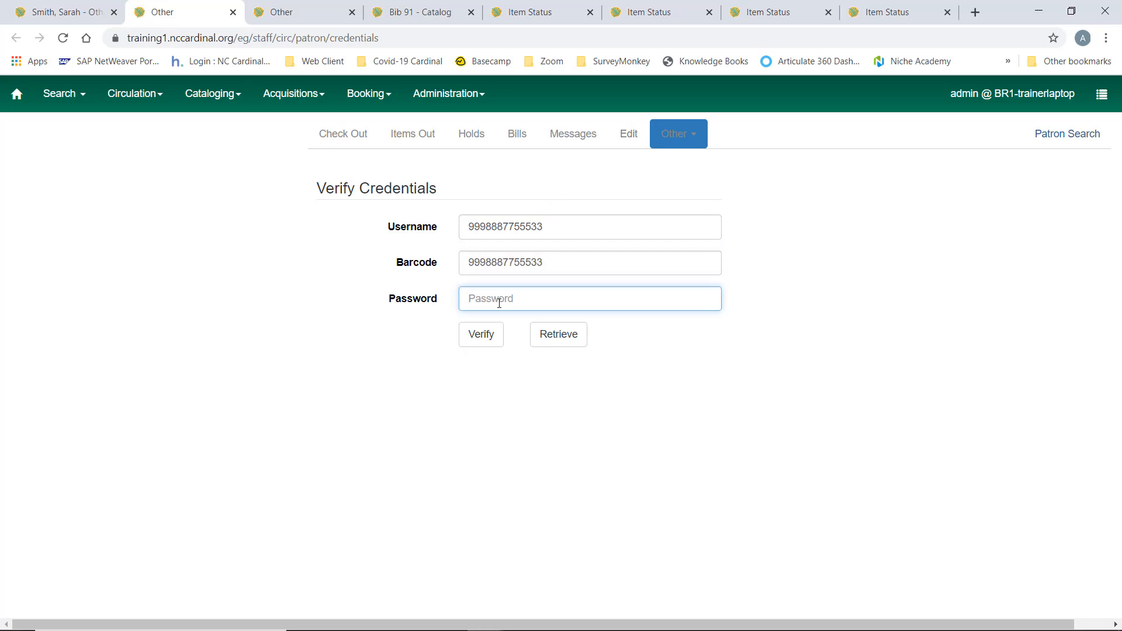
{"action": "type", "text": "1234"}
{"action": "left_click", "coordinate": [486, 343]}
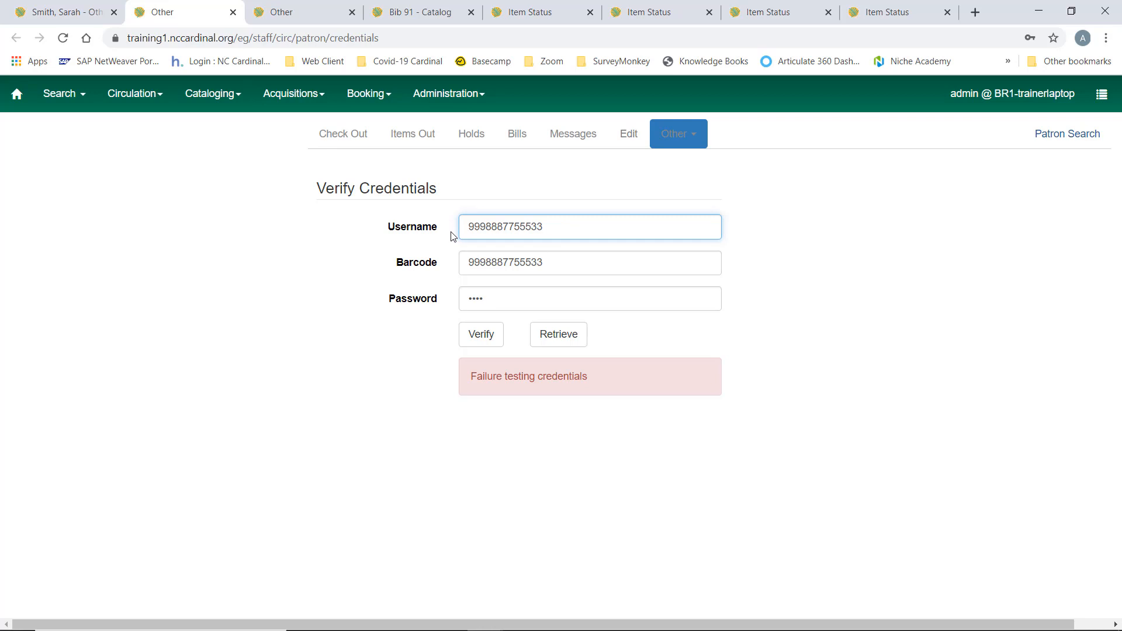
Return to the patron's account tab and test a different account password against the patron's stored credentials
{"action": "left_click", "coordinate": [68, 13]}
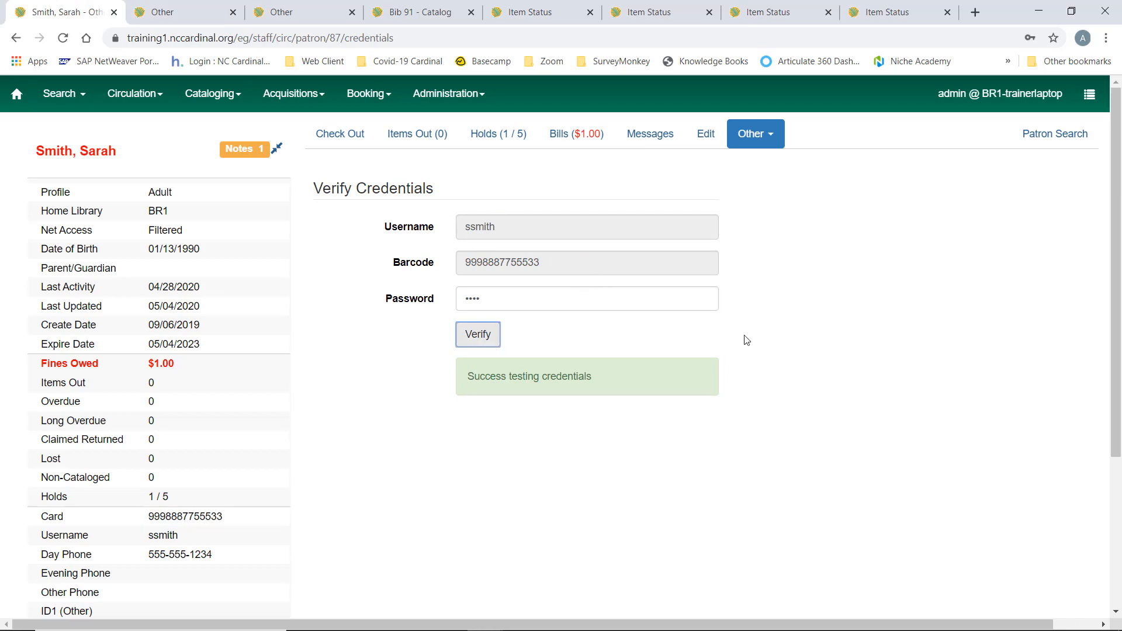
{"action": "double_click", "coordinate": [459, 305]}
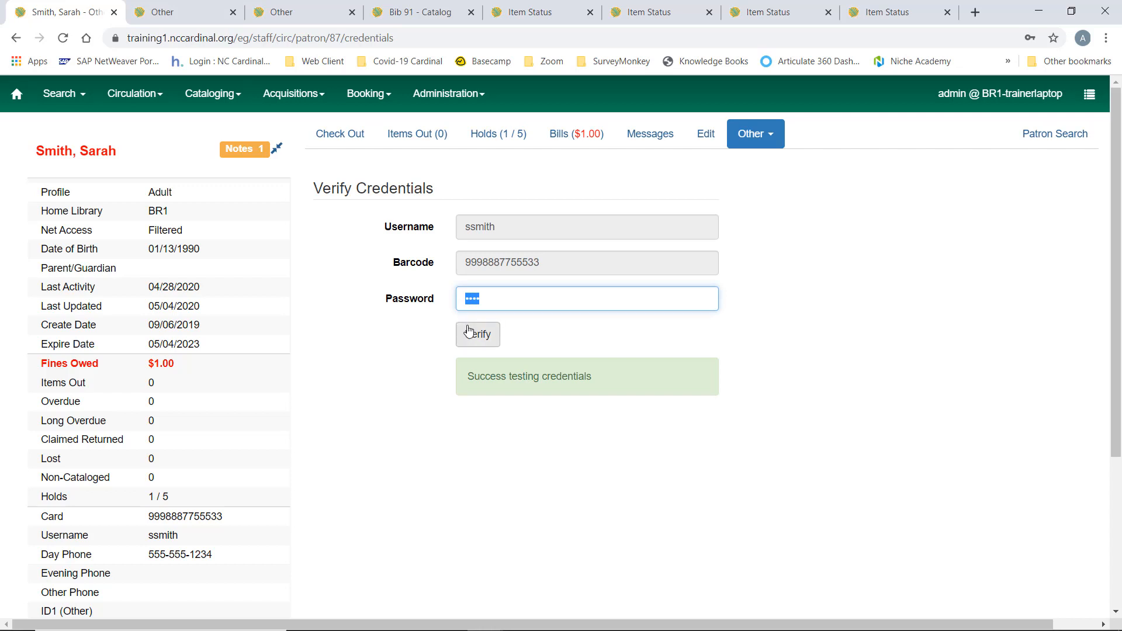
{"action": "type", "text": "••••"}
{"action": "left_click", "coordinate": [483, 341]}
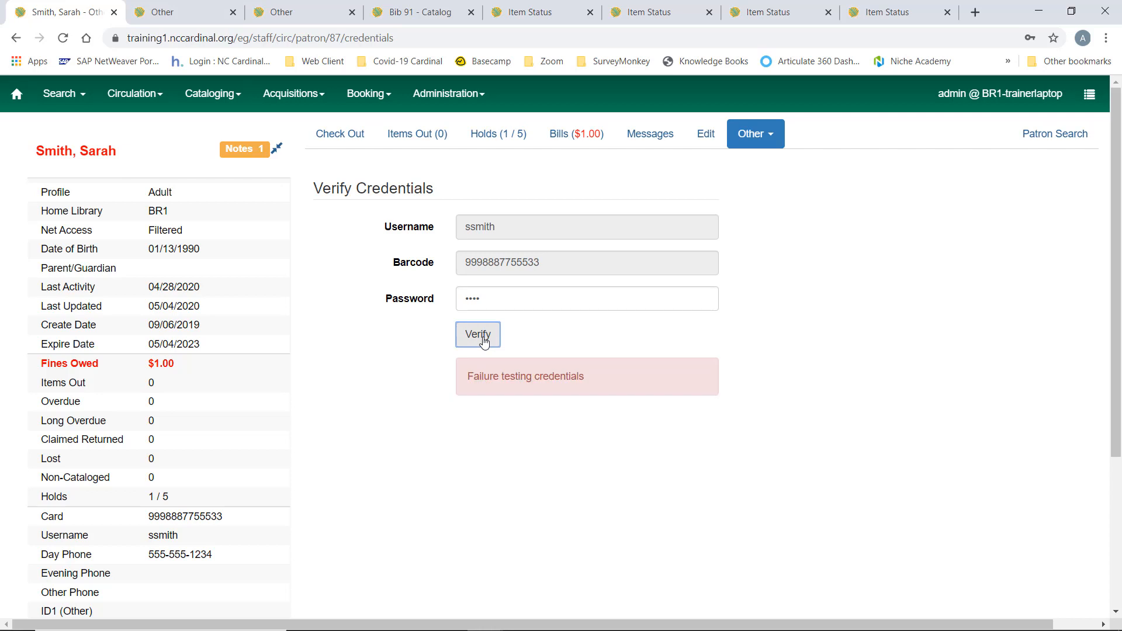
Open the patron's record for editing and enter a new account password in the password field
{"action": "left_click", "coordinate": [704, 134]}
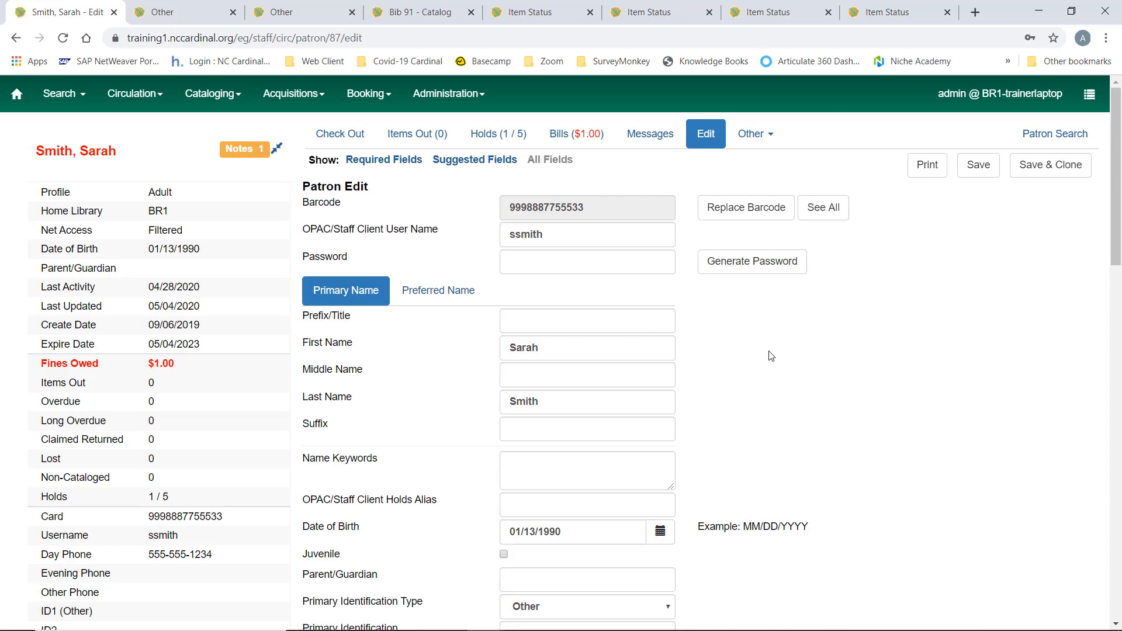
{"action": "scroll", "coordinate": [771, 356], "scroll_direction": "down", "scroll_amount": 4}
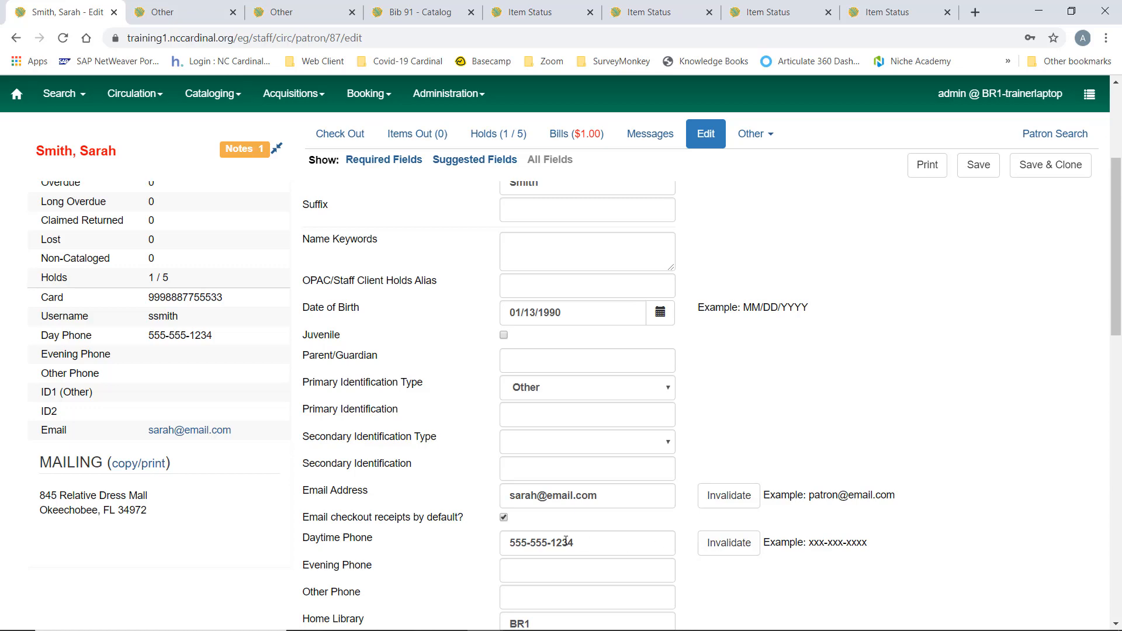
{"action": "scroll", "coordinate": [844, 379], "scroll_direction": "up", "scroll_amount": 4}
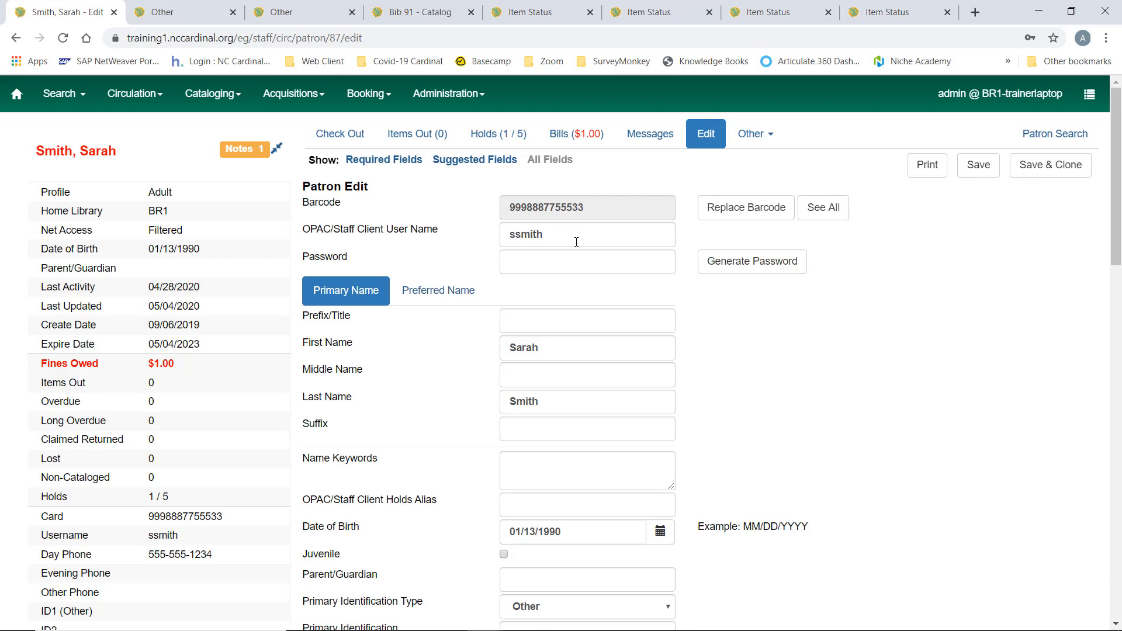
{"action": "left_click", "coordinate": [560, 262]}
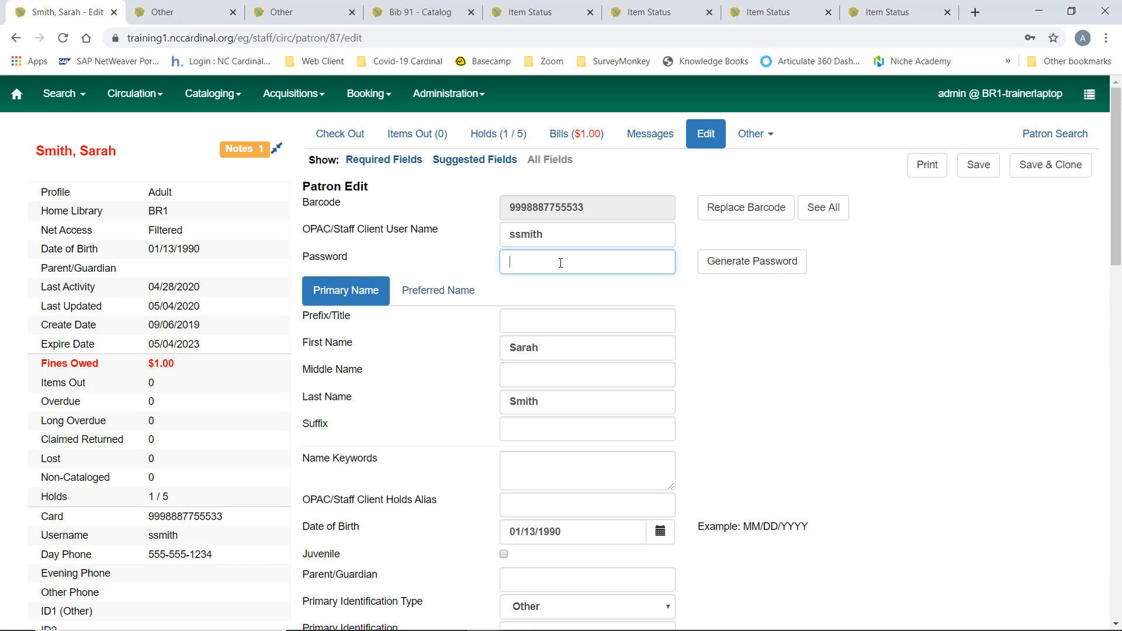
{"action": "type", "text": "1234"}
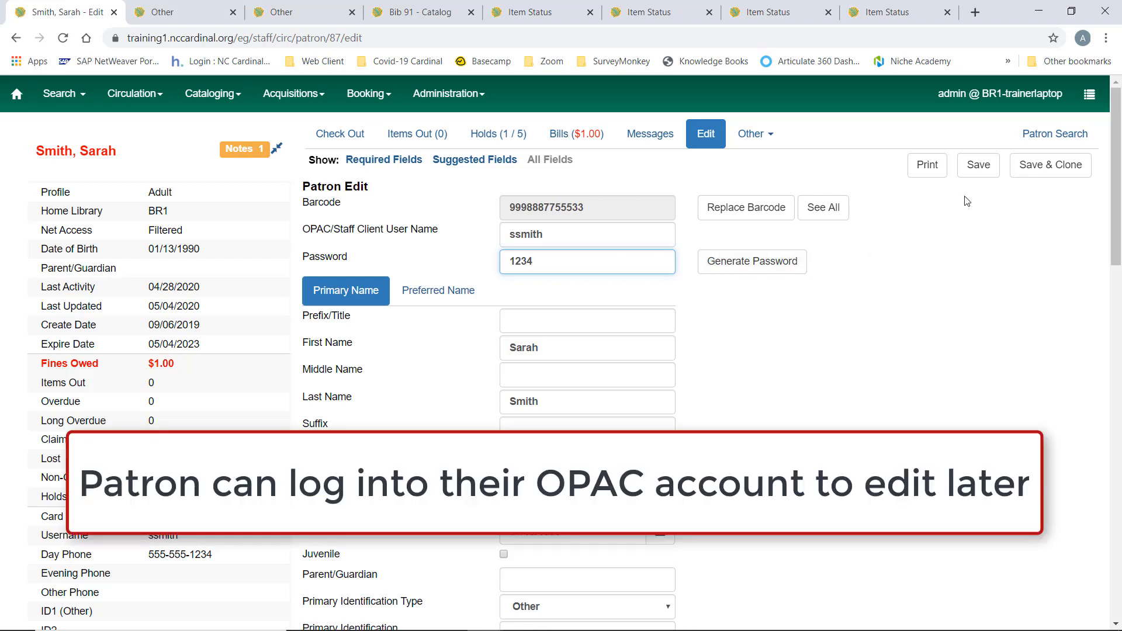